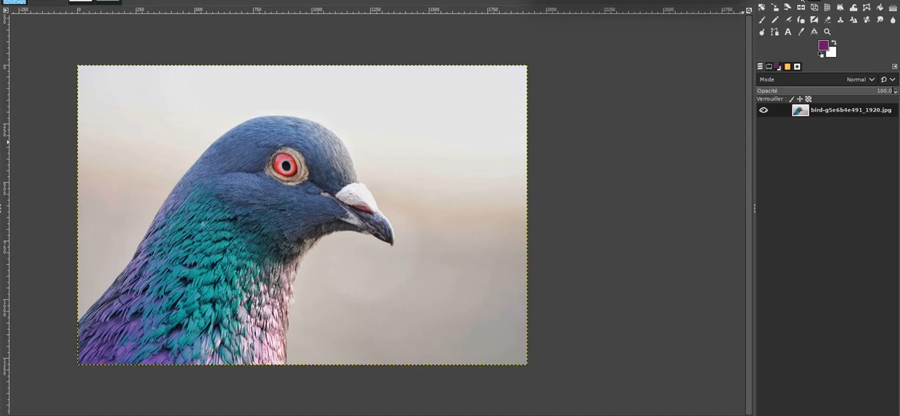
Draw a loose freehand selection around the whole pigeon with Free Select, leaving a thin margin of background.
click(814, 1)
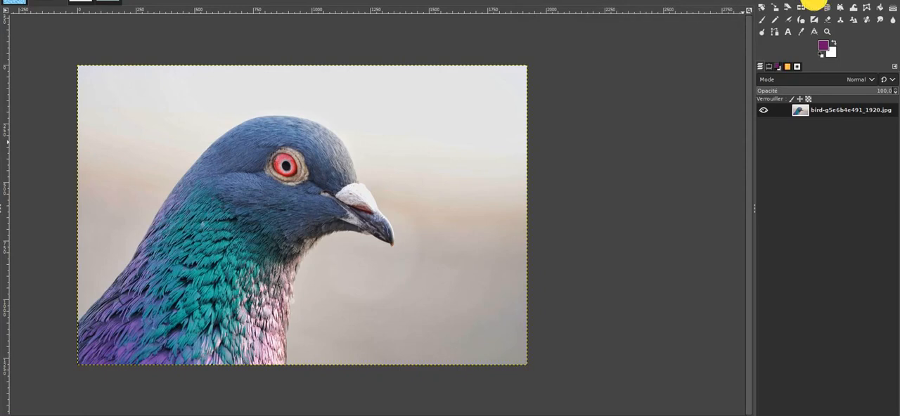
click(814, 2)
click(77, 324)
key(Escape)
click(76, 325)
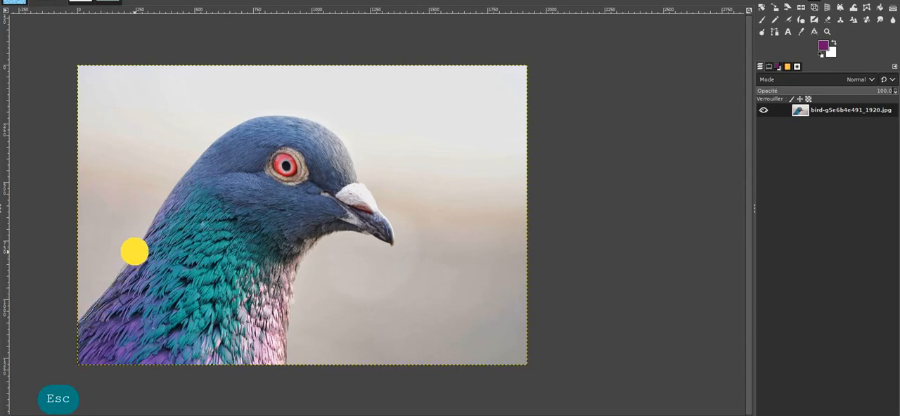
mouse_move(135, 251)
mouse_down()
mouse_move(176, 171)
mouse_move(223, 125)
mouse_move(283, 110)
mouse_move(338, 133)
mouse_move(401, 240)
mouse_move(399, 251)
mouse_move(358, 233)
mouse_move(323, 237)
mouse_move(311, 249)
mouse_move(296, 279)
mouse_move(288, 364)
mouse_move(84, 368)
mouse_move(76, 324)
mouse_up()
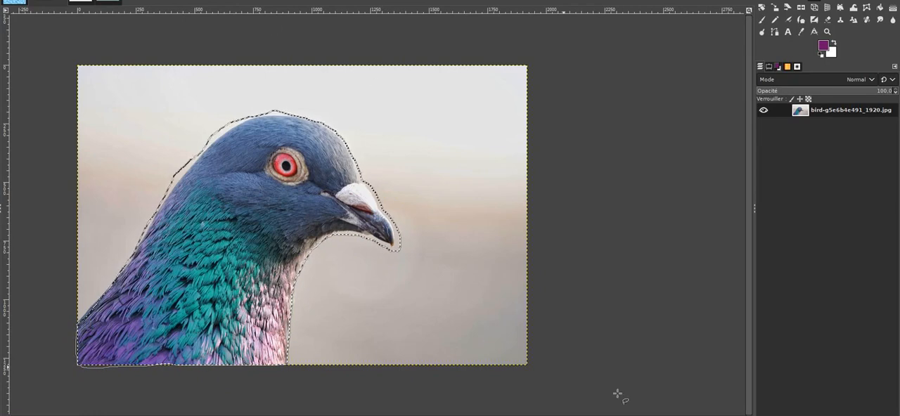
Copy the selected pigeon and paste it over a new white-filled layer of 1920 by 1279 px.
key(ctrl+c)
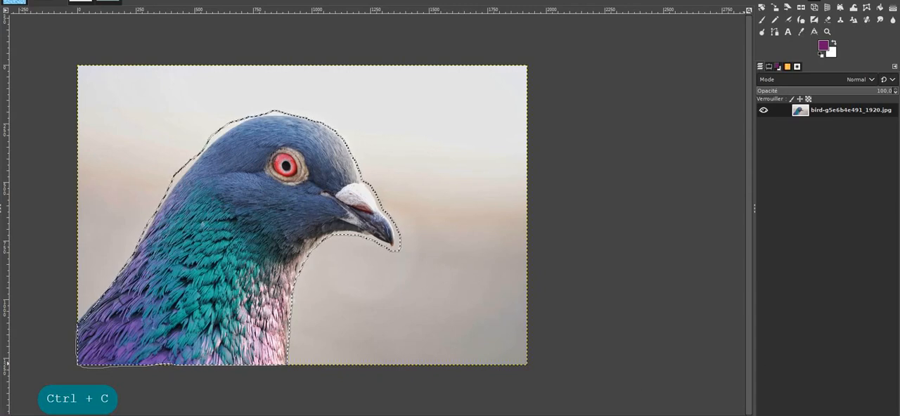
key(ctrl+shift+n)
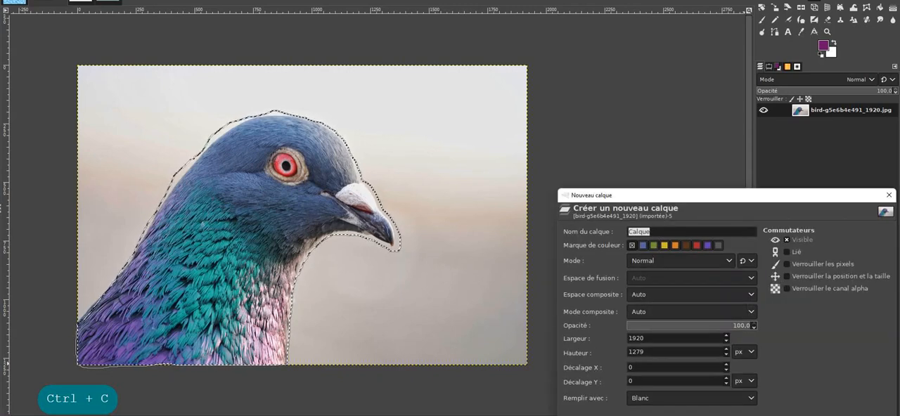
key(Return)
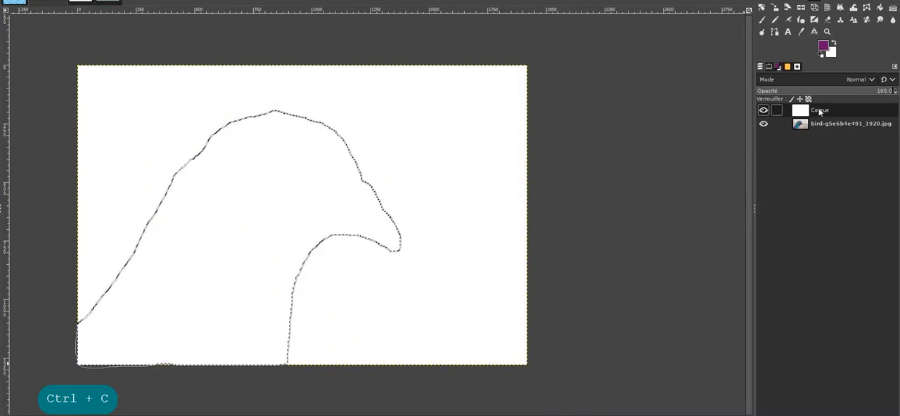
key(ctrl+v)
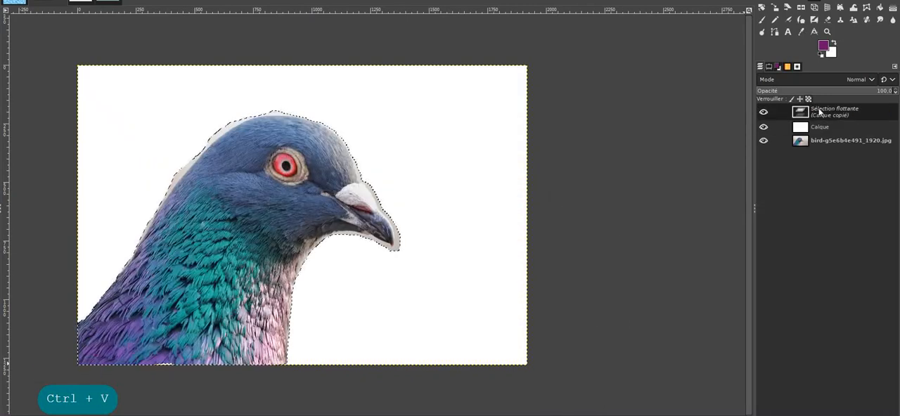
Turn the pasted floating selection into a layer named pigeon1.
double_click(822, 110)
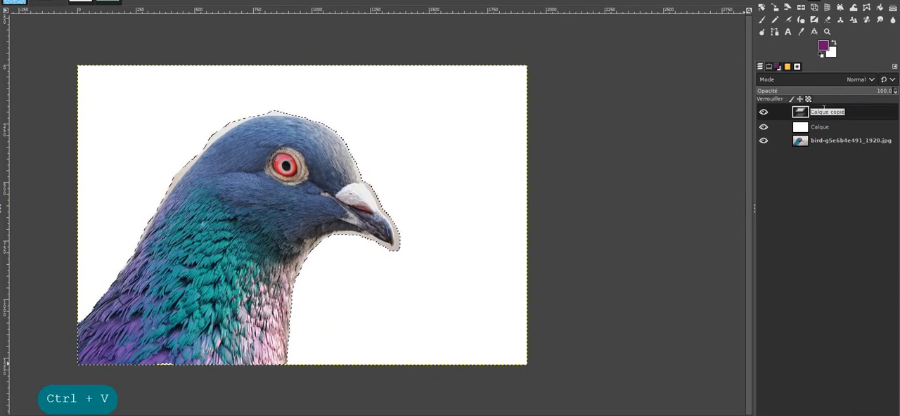
text(pigeon)
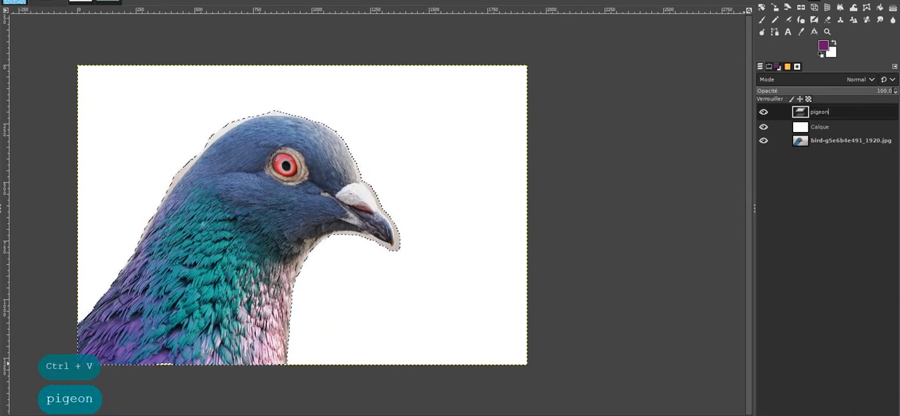
text(1)
key(Return)
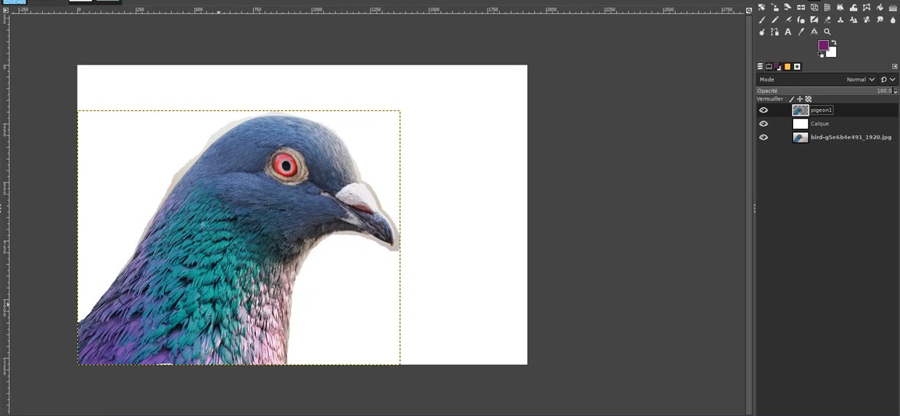
Hide the pigeon1 and white layers and make the original bird photo the active layer.
click(764, 110)
click(763, 123)
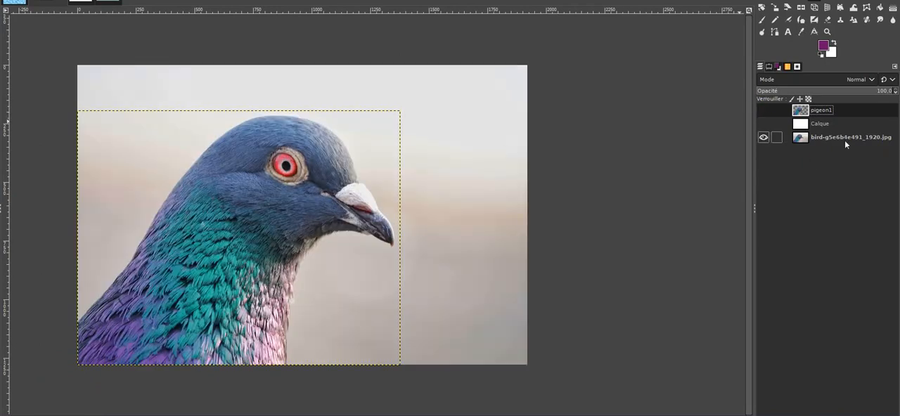
click(825, 138)
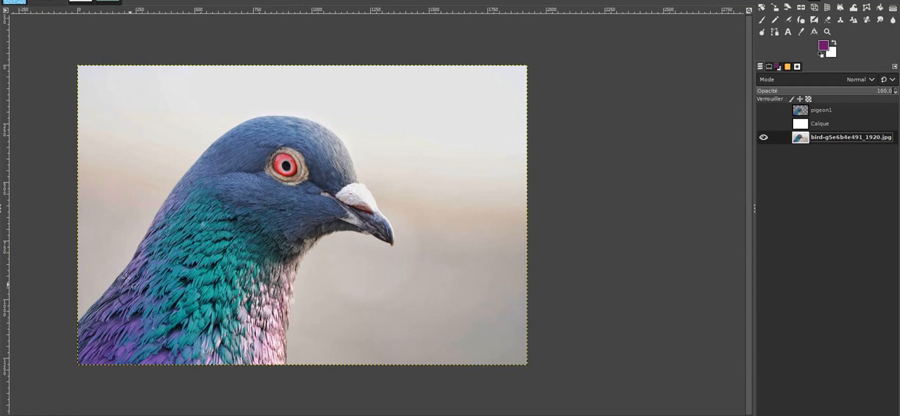
Start a point-by-point Free Select outline at the photo's left edge, closely following the back of the pigeon's neck upward.
click(76, 322)
click(91, 303)
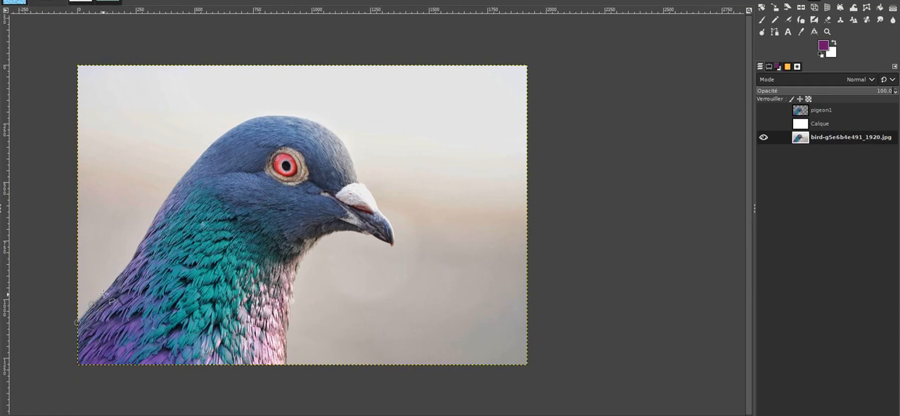
click(109, 286)
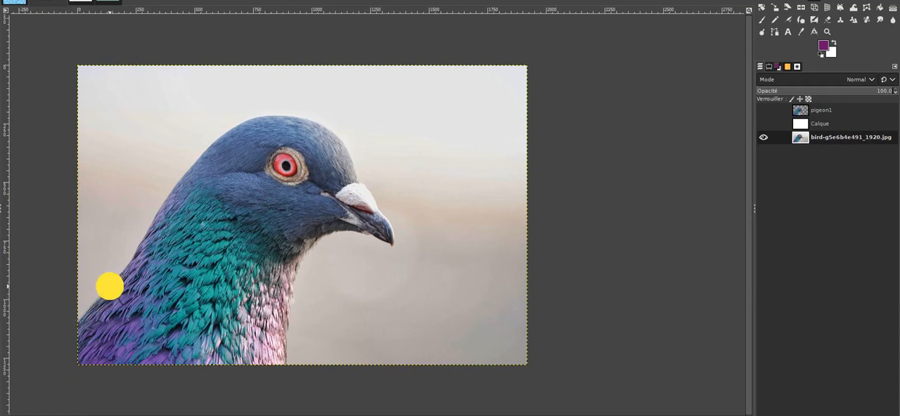
click(120, 273)
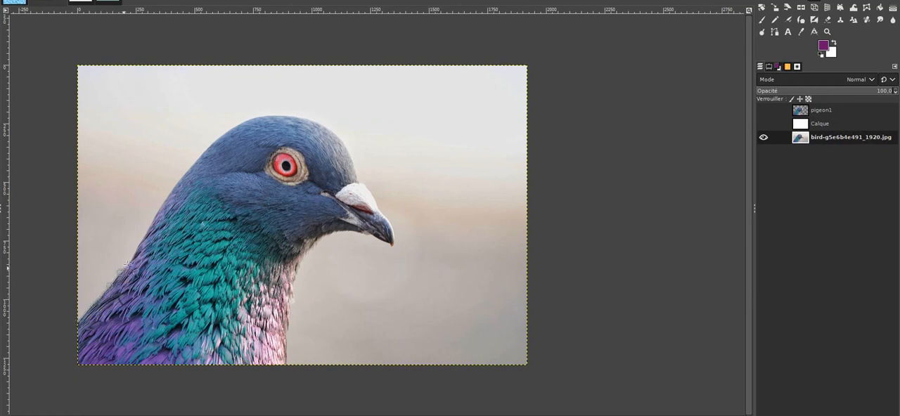
click(133, 259)
click(139, 241)
click(155, 211)
click(172, 189)
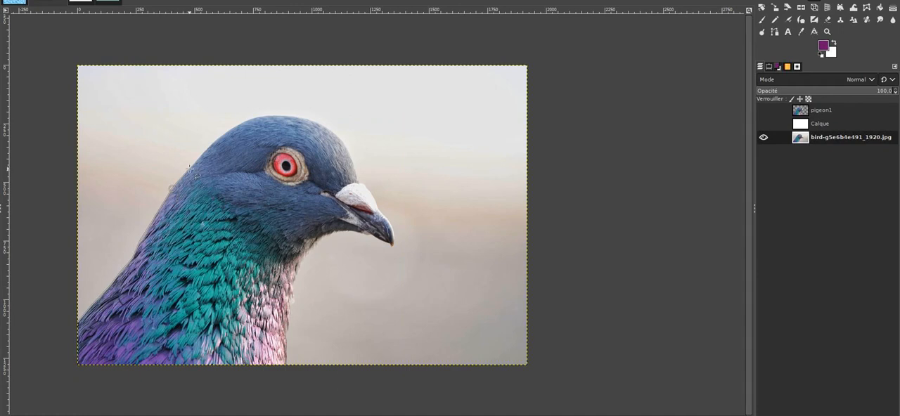
Continue the polygonal outline over the crown of the pigeon's head and down its forehead.
click(188, 169)
click(210, 144)
click(233, 126)
click(267, 114)
click(297, 117)
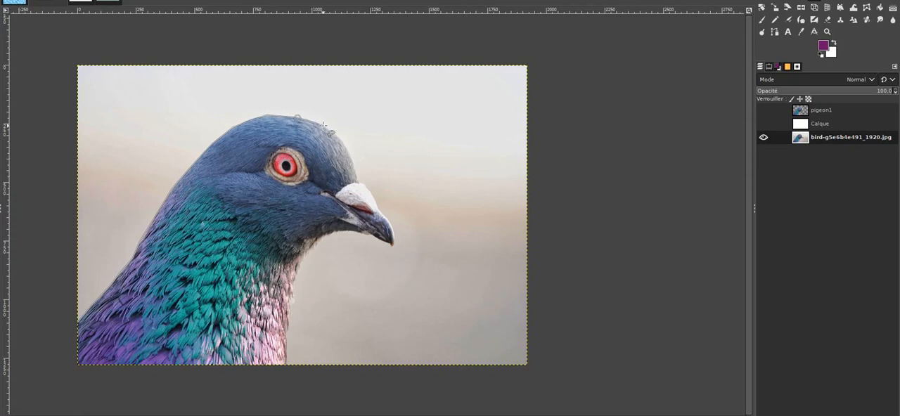
click(322, 124)
click(340, 138)
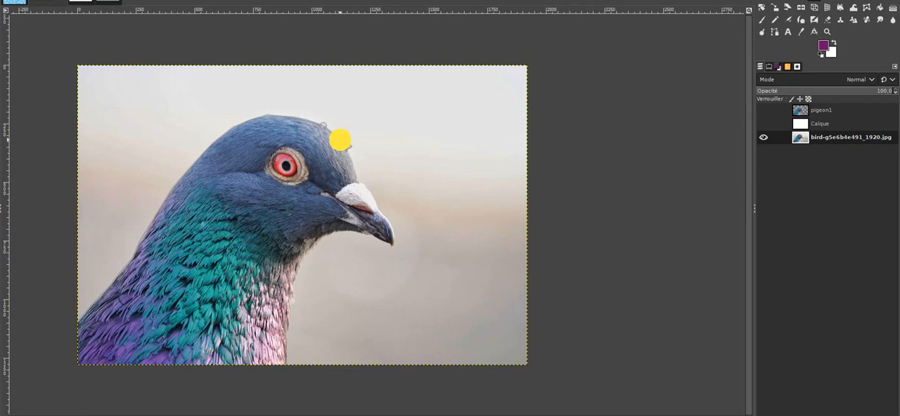
click(352, 163)
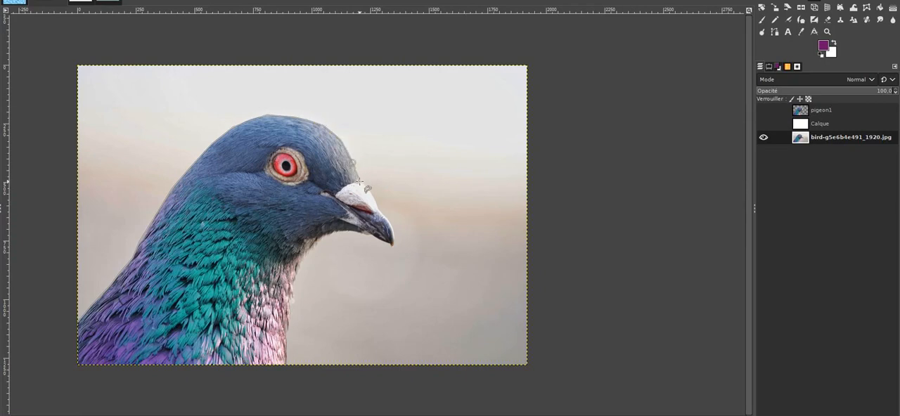
Continue the outline around the pigeon's beak, along its upper edge, tip and underside.
click(369, 189)
click(377, 200)
click(392, 225)
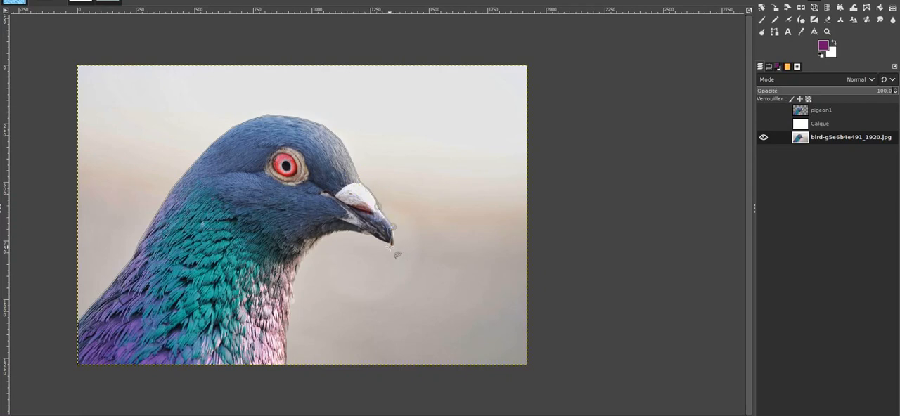
click(391, 246)
click(373, 239)
click(364, 234)
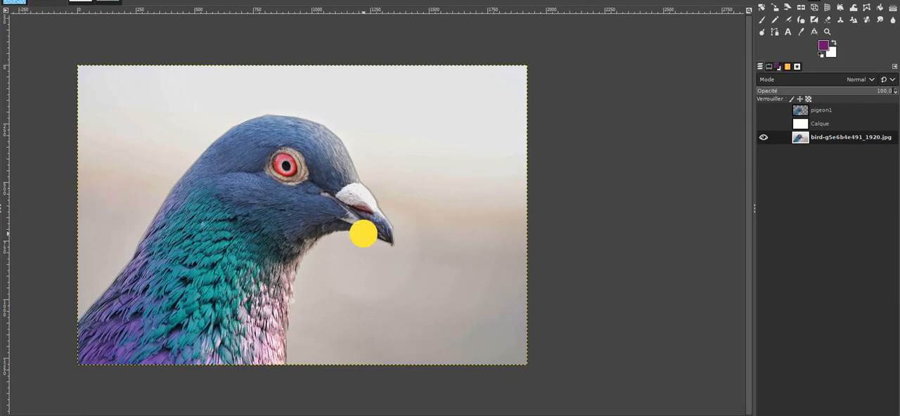
click(340, 232)
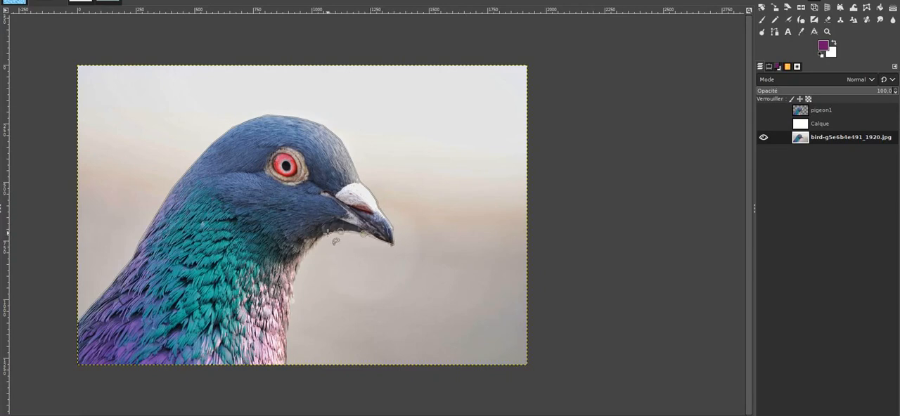
Trace the throat and front of the neck, follow the photo's bottom edge, and close the selection at its starting point.
click(325, 237)
click(309, 249)
click(295, 268)
click(292, 294)
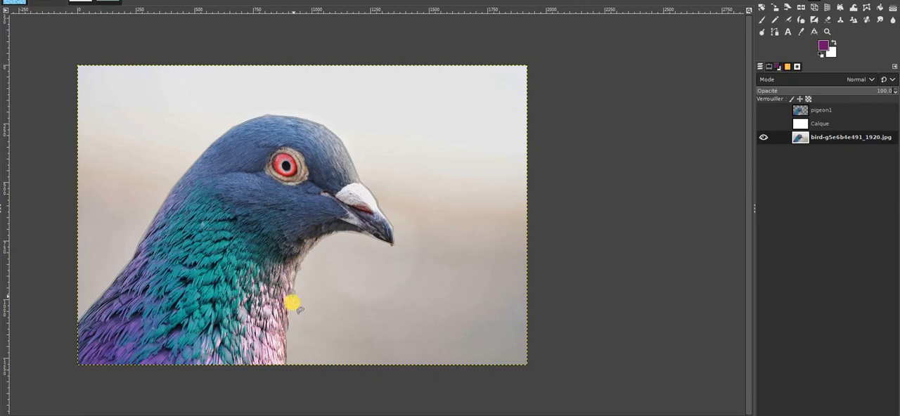
click(288, 318)
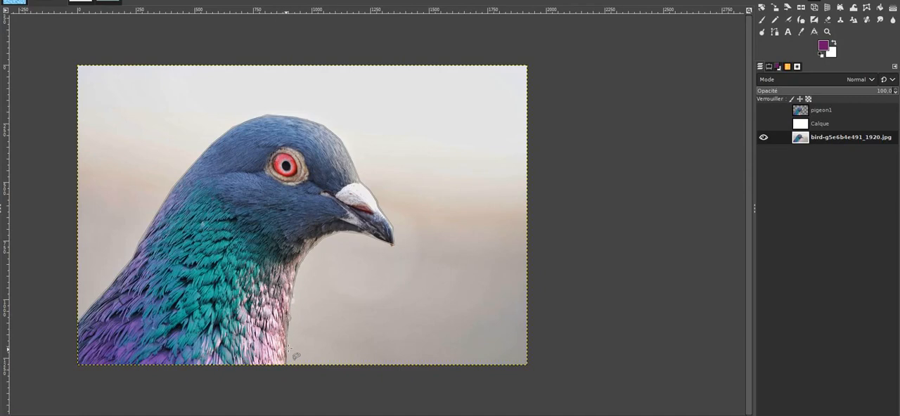
click(286, 349)
click(285, 365)
click(76, 366)
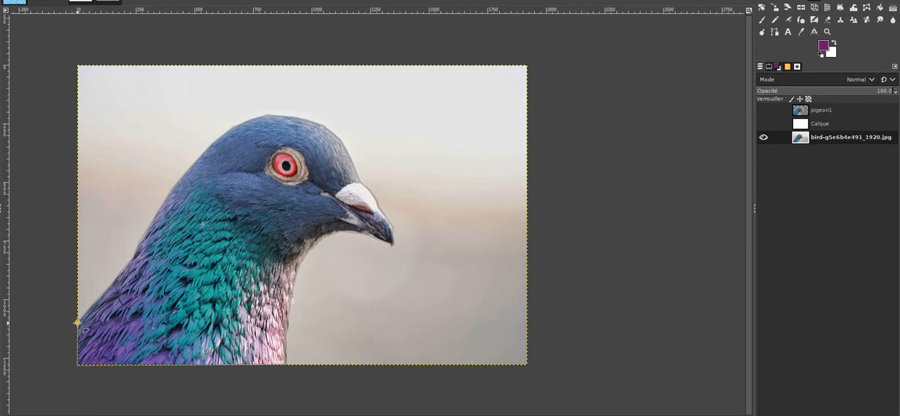
click(76, 323)
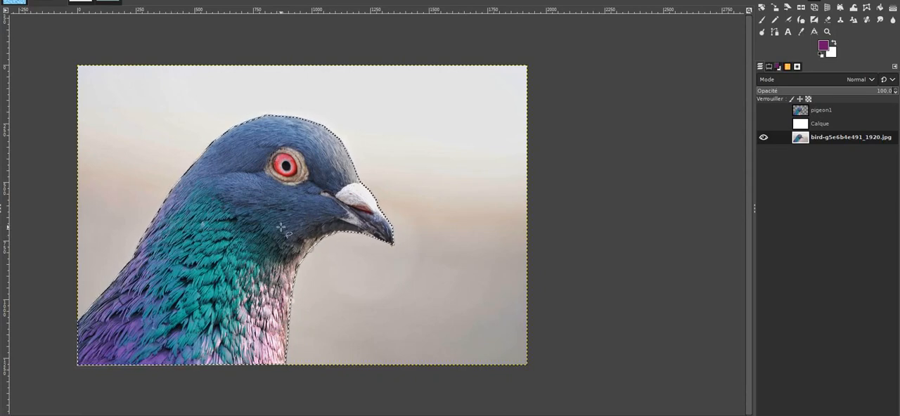
Copy the precisely selected pigeon from the photo and paste it over the white layer, made active and visible again.
key(ctrl+c)
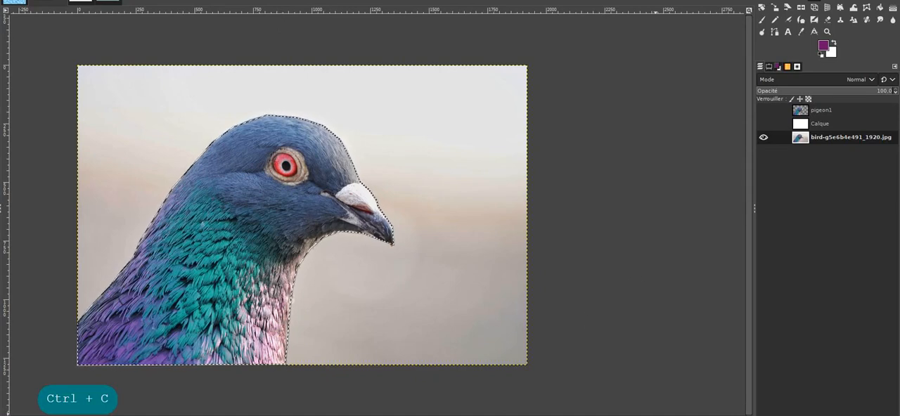
click(816, 124)
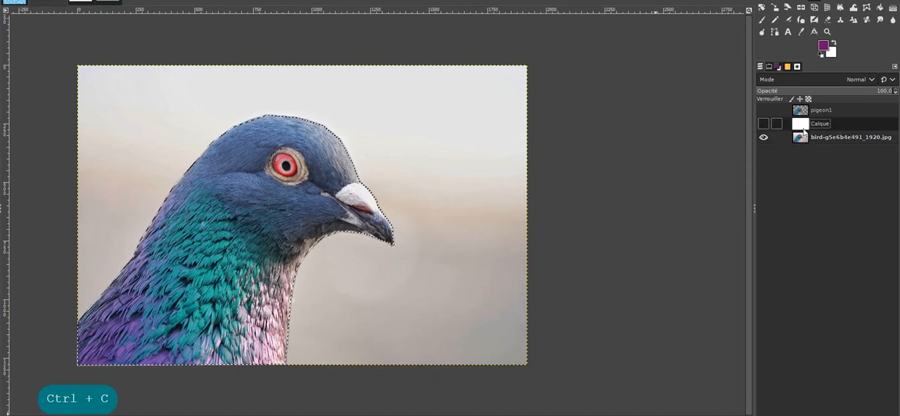
click(764, 124)
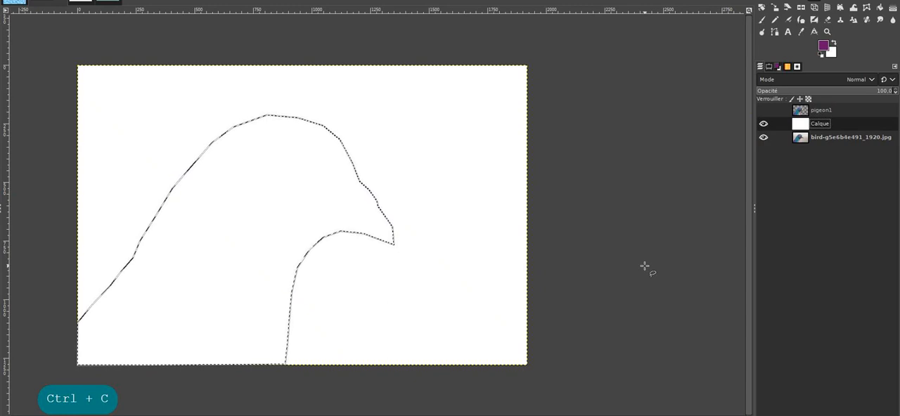
key(ctrl+v)
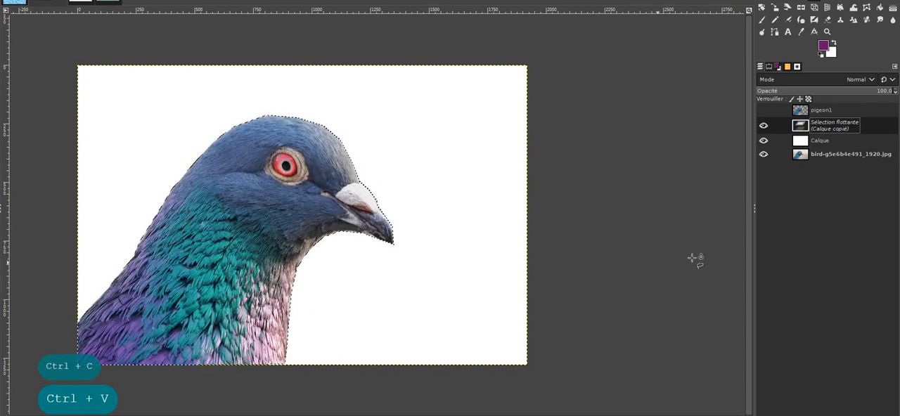
Turn the new floating selection into a layer named pigeon2.
double_click(837, 123)
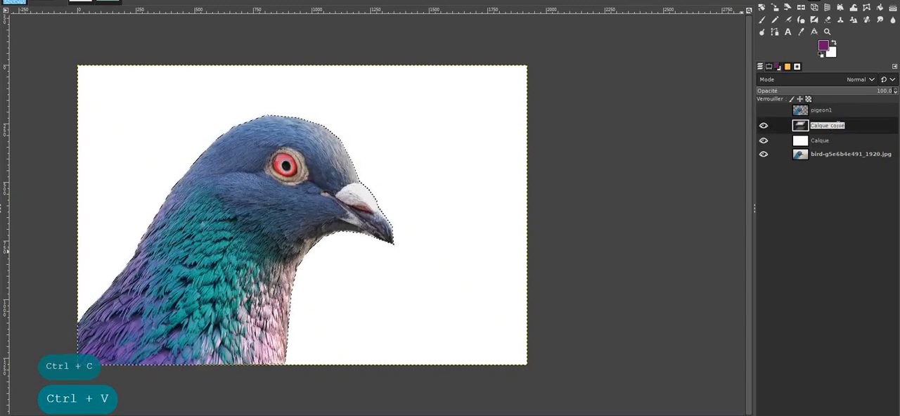
text(pigo)
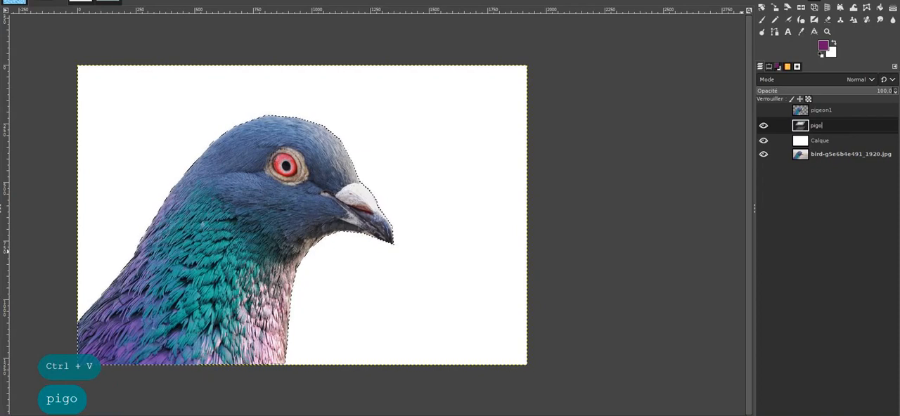
key(BackSpace)
text(eon2)
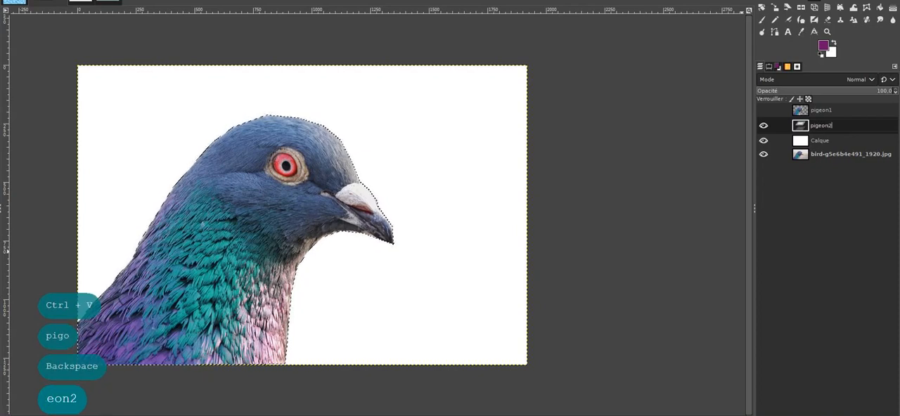
key(Return)
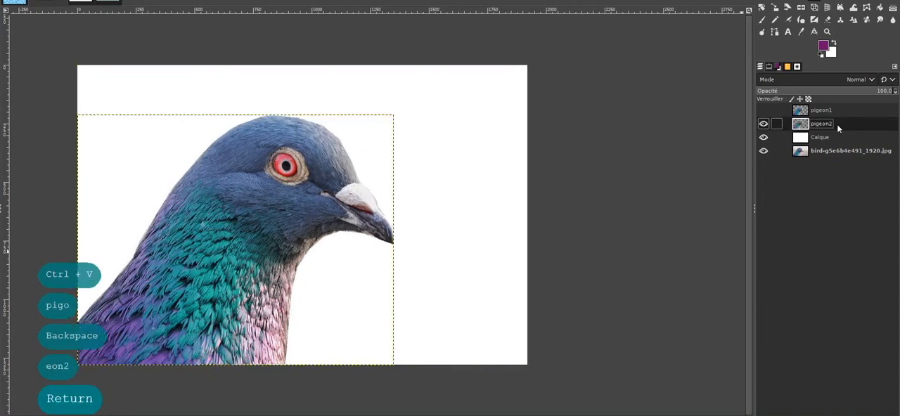